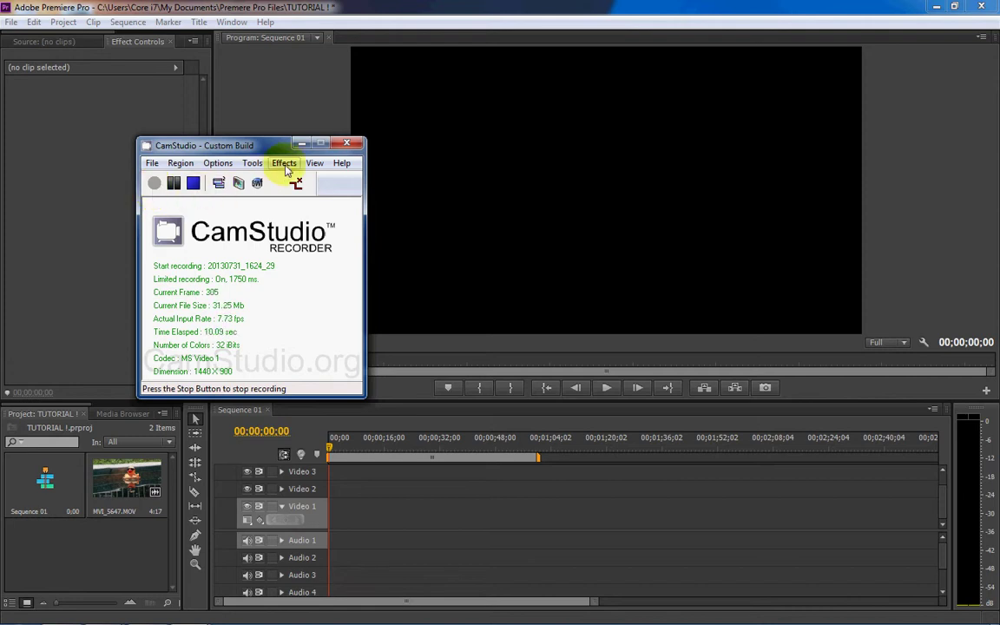
- Place MVI_5647.MOV at 00;00 on Video 1 of Sequence 01 and preview it
click(301, 142)
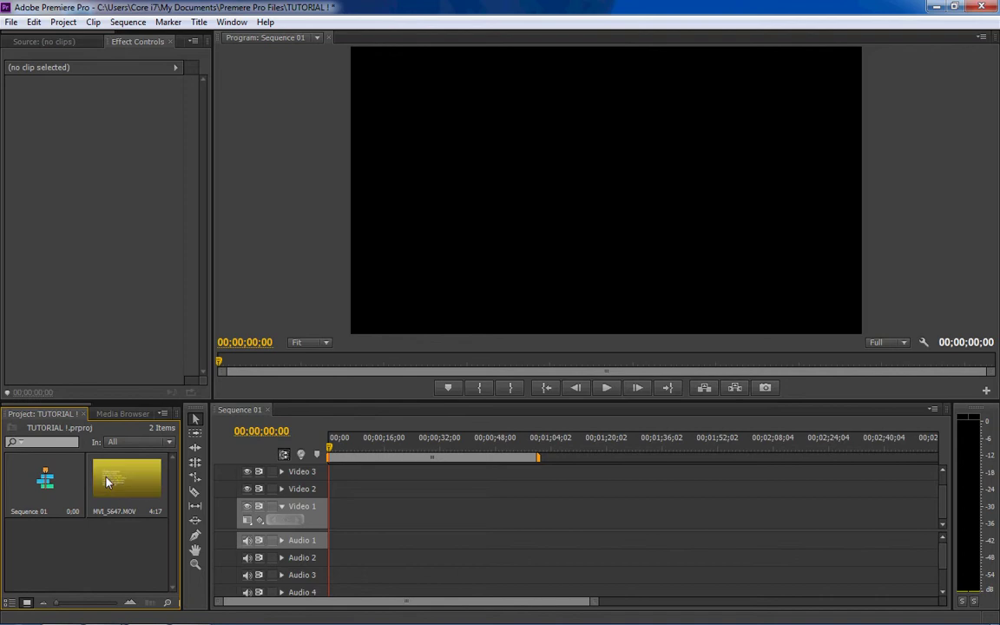
drag(127, 479, 334, 512)
key(space)
click(333, 446)
- Mute the Audio 1 track and replay the sequence from the start
click(247, 540)
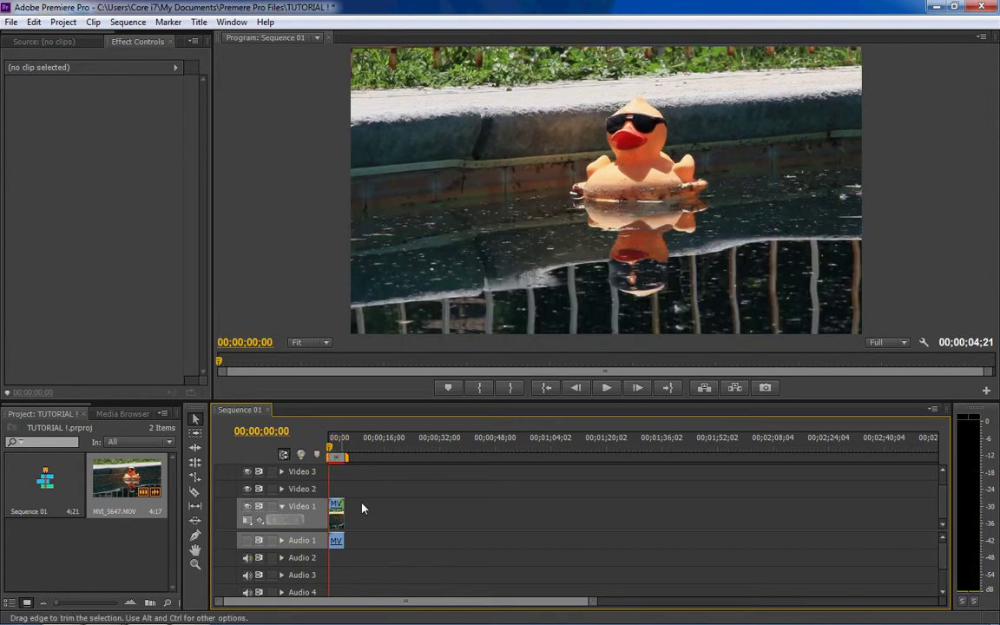
click(337, 457)
drag(337, 458, 329, 459)
click(606, 388)
click(607, 388)
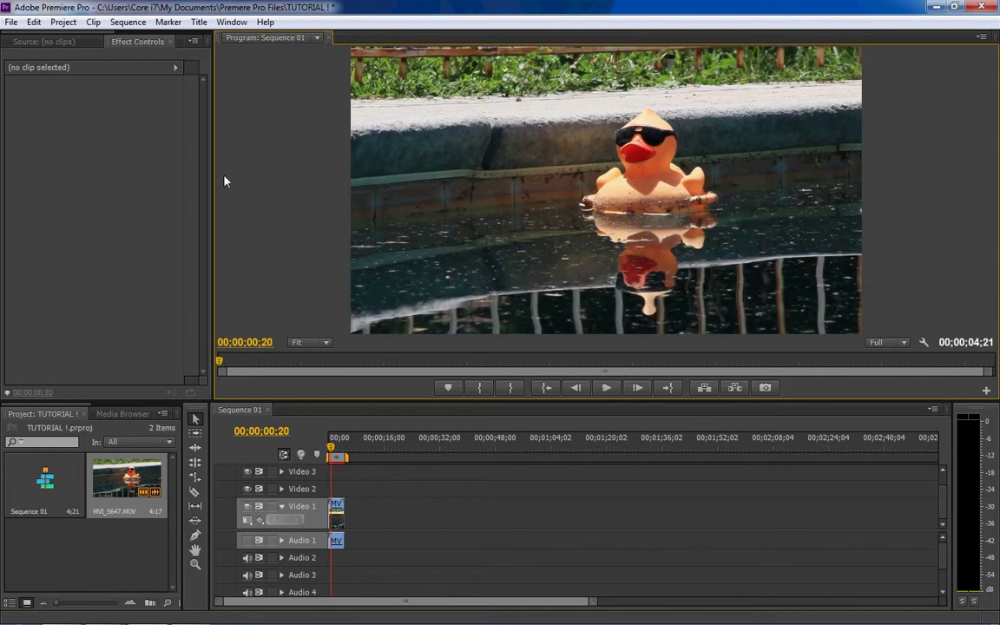
- Widen the Effect Controls and Project panels
drag(212, 190, 242, 191)
drag(184, 421, 237, 420)
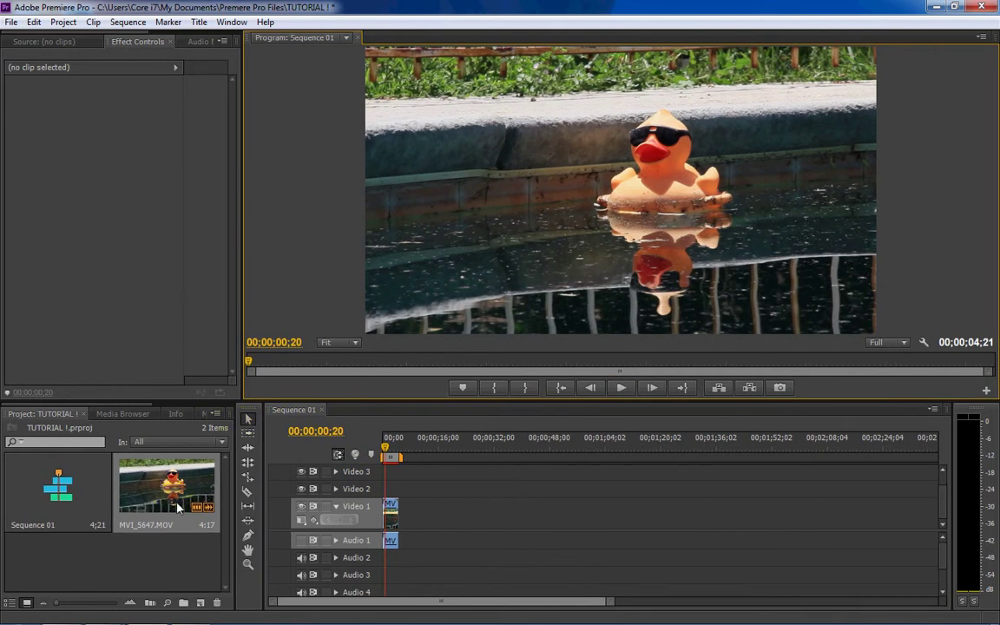
drag(386, 452, 379, 455)
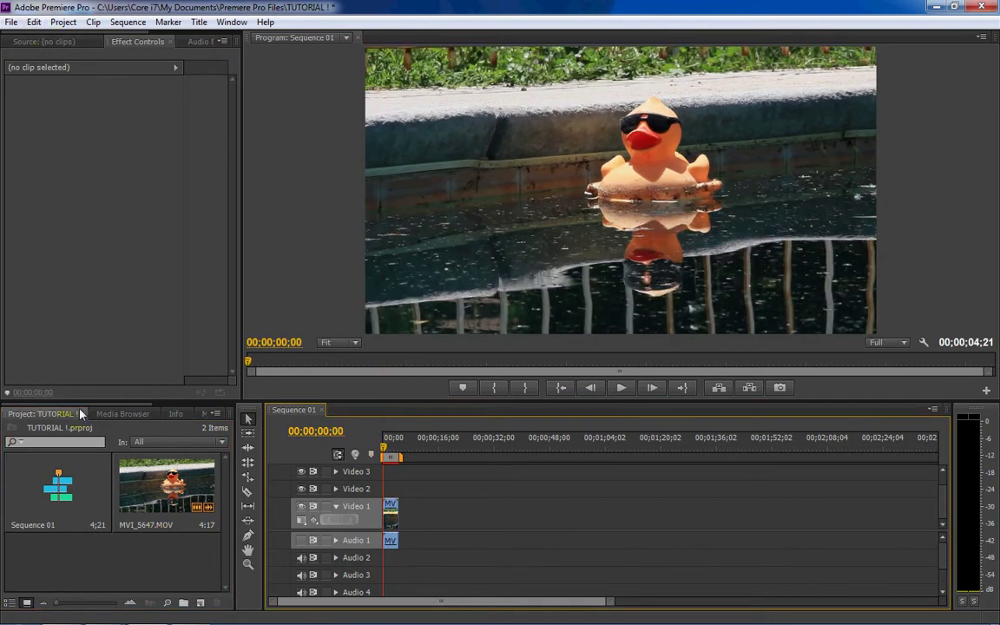
drag(89, 406, 193, 413)
- Show the Effects list with Video Effects > Color Correction expanded, listing Fast Color Corrector and Tint
click(193, 413)
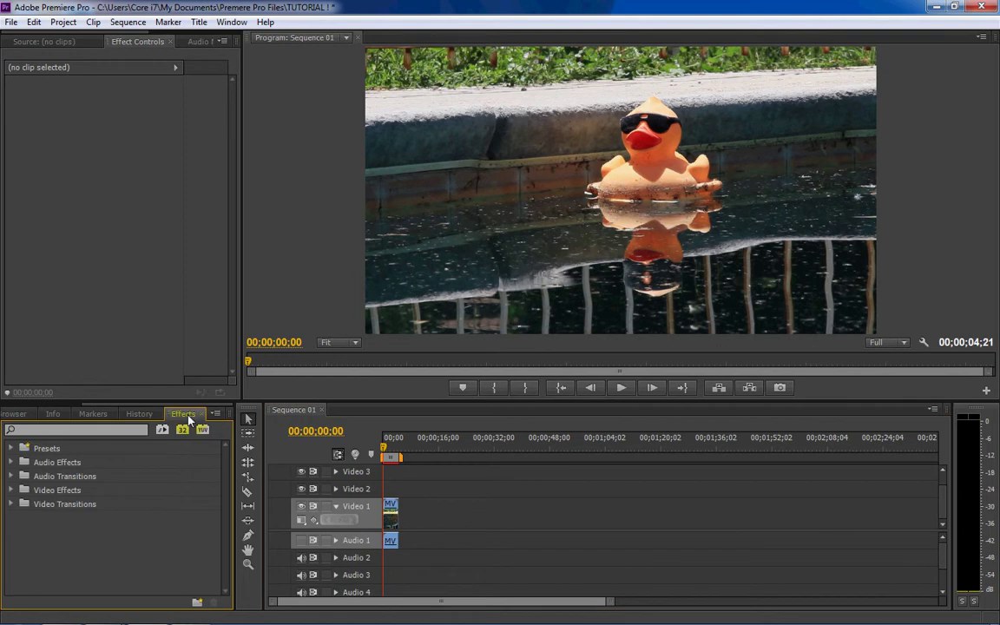
click(12, 490)
drag(223, 476, 225, 495)
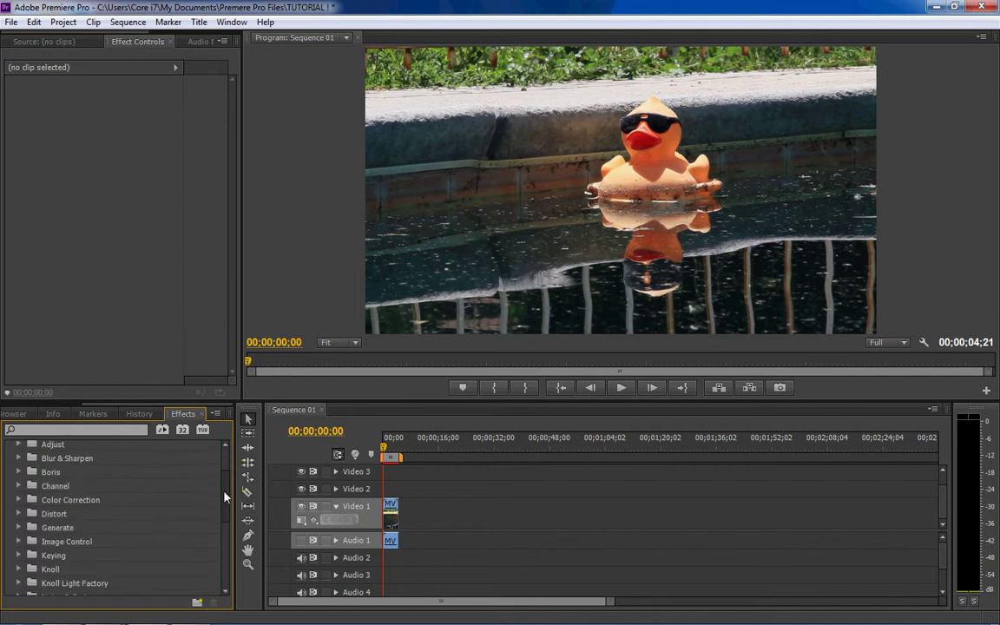
click(20, 498)
drag(223, 486, 220, 524)
scroll(220, 524, up, 1)
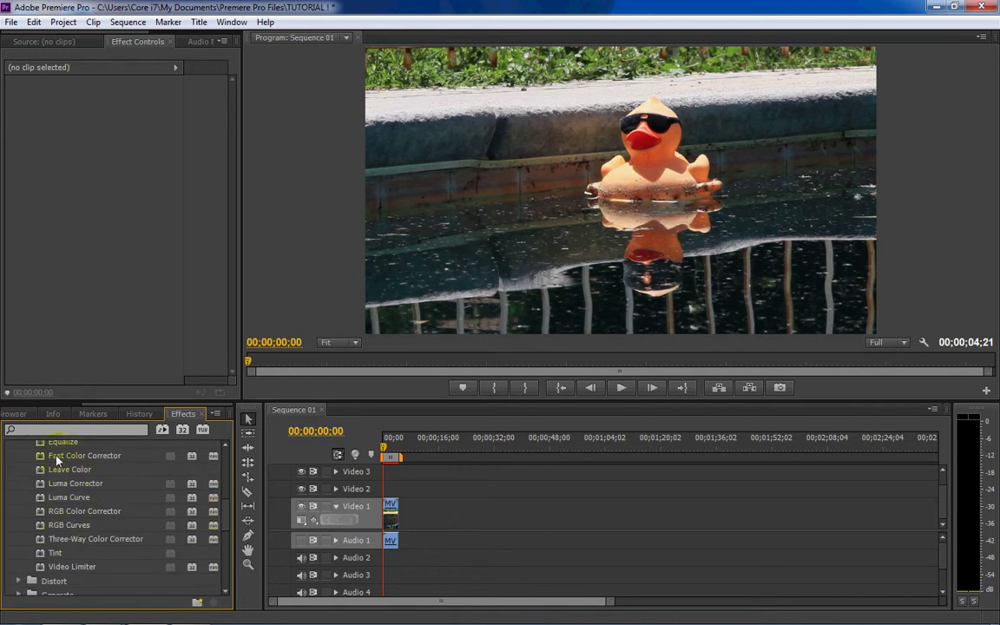
scroll(223, 518, up, 1)
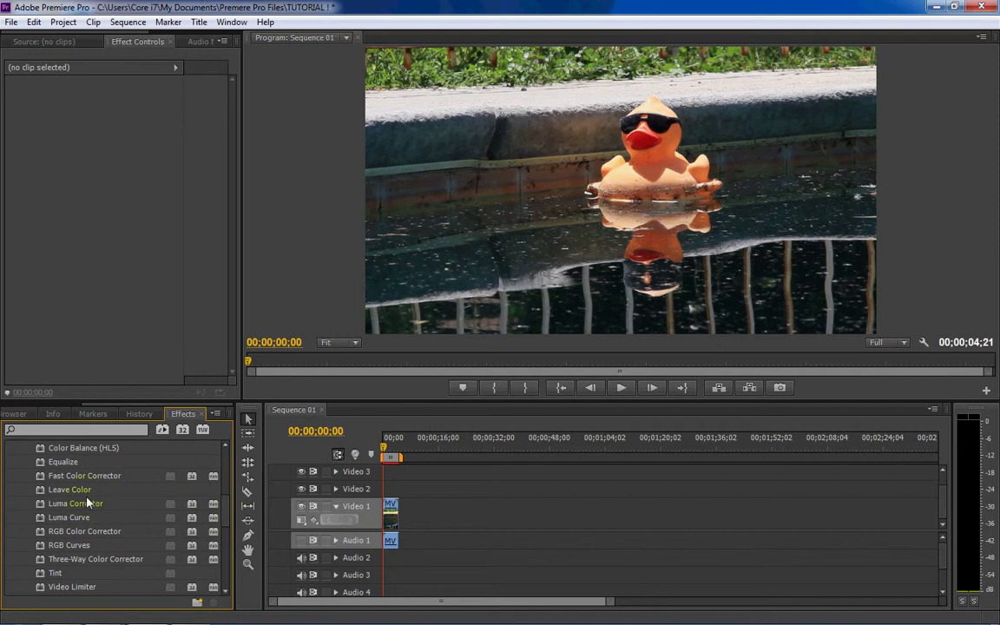
- Apply Fast Color Corrector to MVI_5647.MOV and drop its Saturation to 0.00
drag(51, 479, 390, 516)
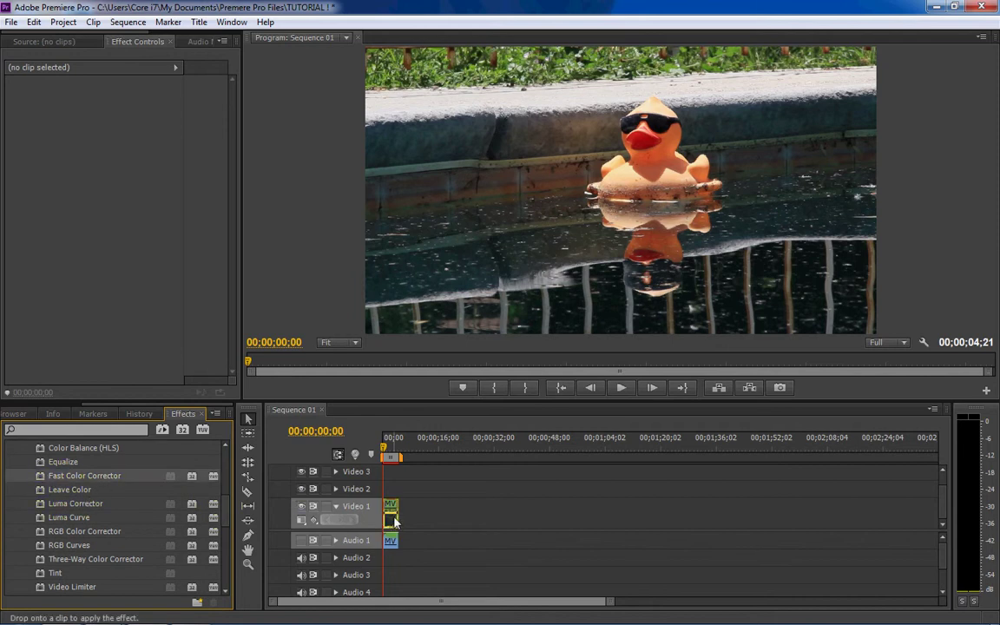
click(386, 456)
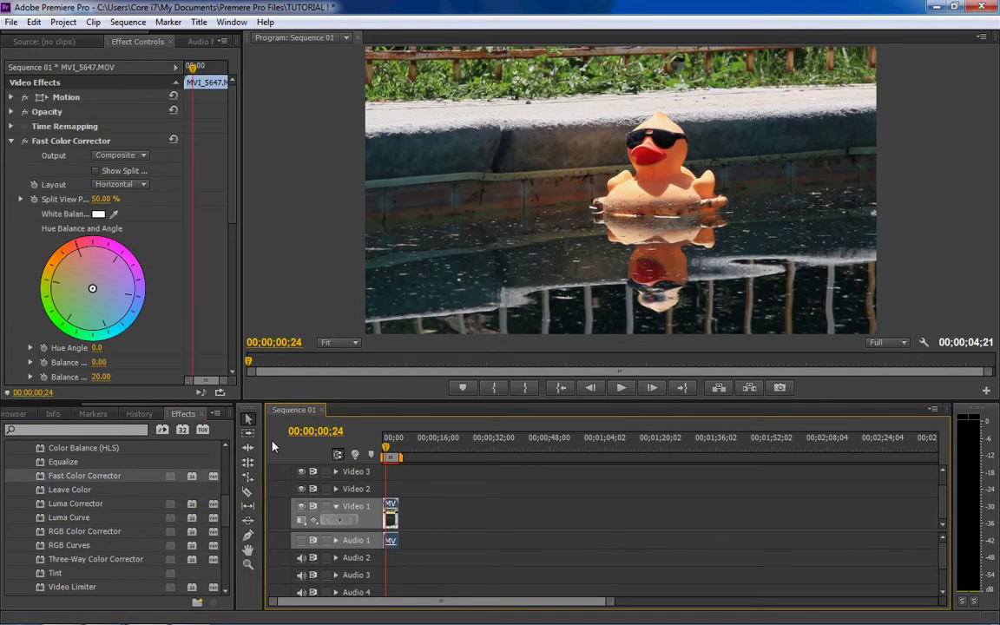
scroll(210, 139, down, 6)
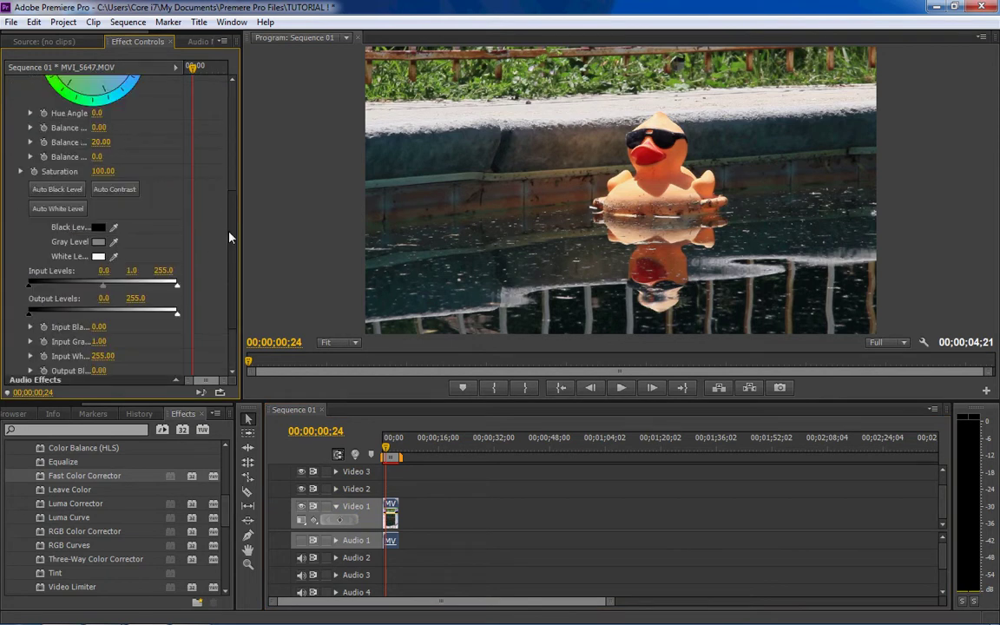
scroll(204, 174, up, 6)
drag(230, 149, 234, 195)
scroll(184, 236, down, 2)
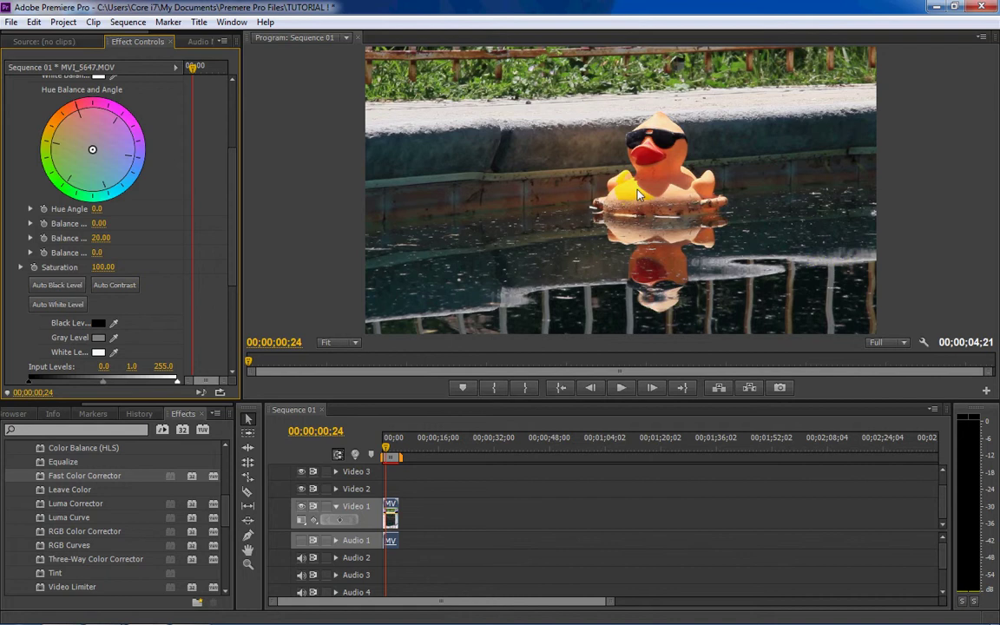
drag(109, 270, 45, 292)
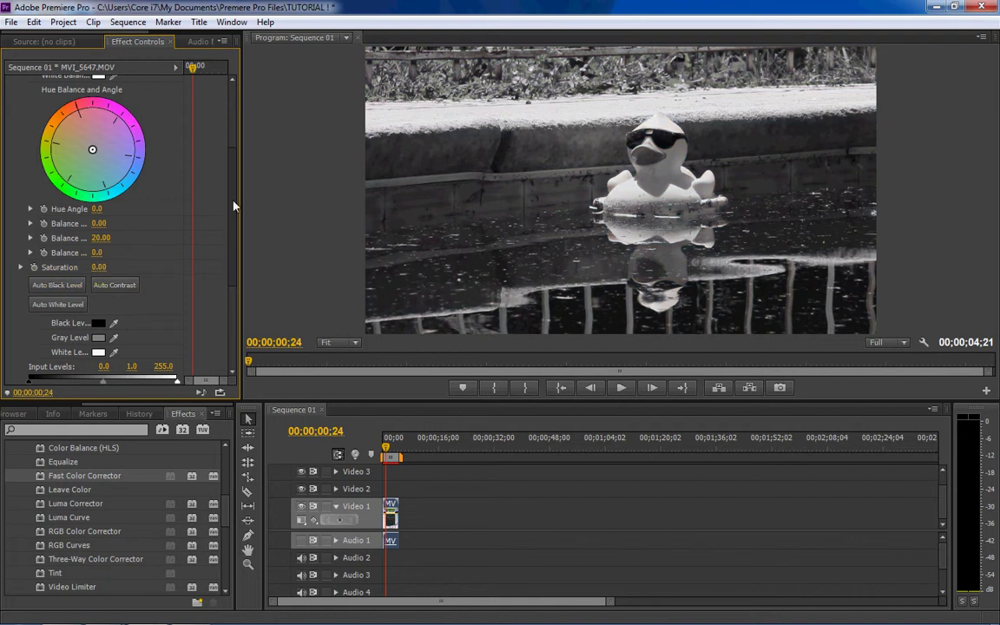
scroll(222, 170, up, 5)
scroll(228, 261, down, 8)
scroll(221, 194, up, 8)
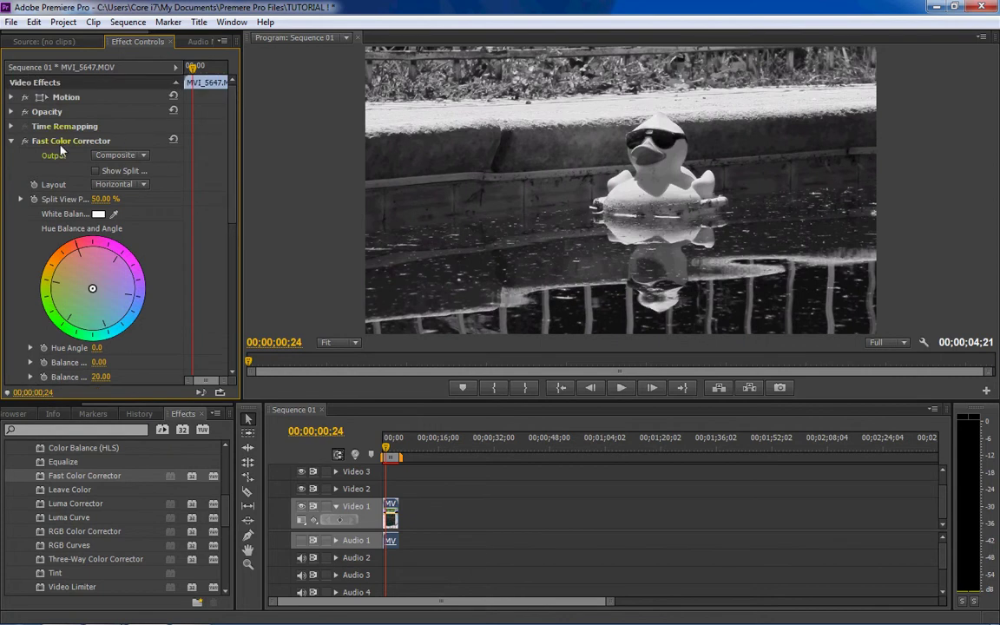
- Delete Fast Color Corrector from the duck clip and apply Tint in its place
click(69, 141)
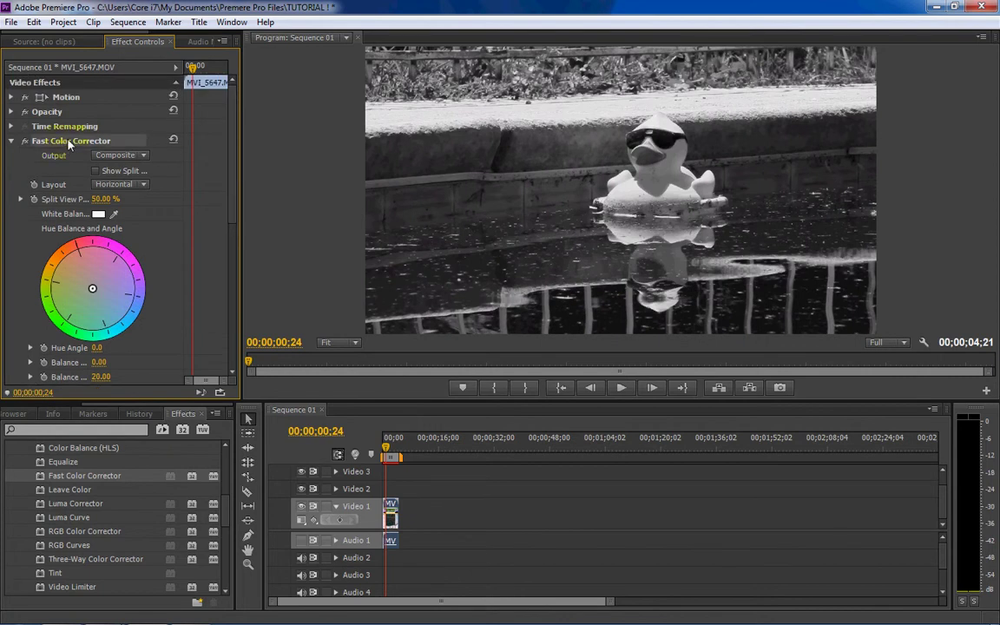
key(Delete)
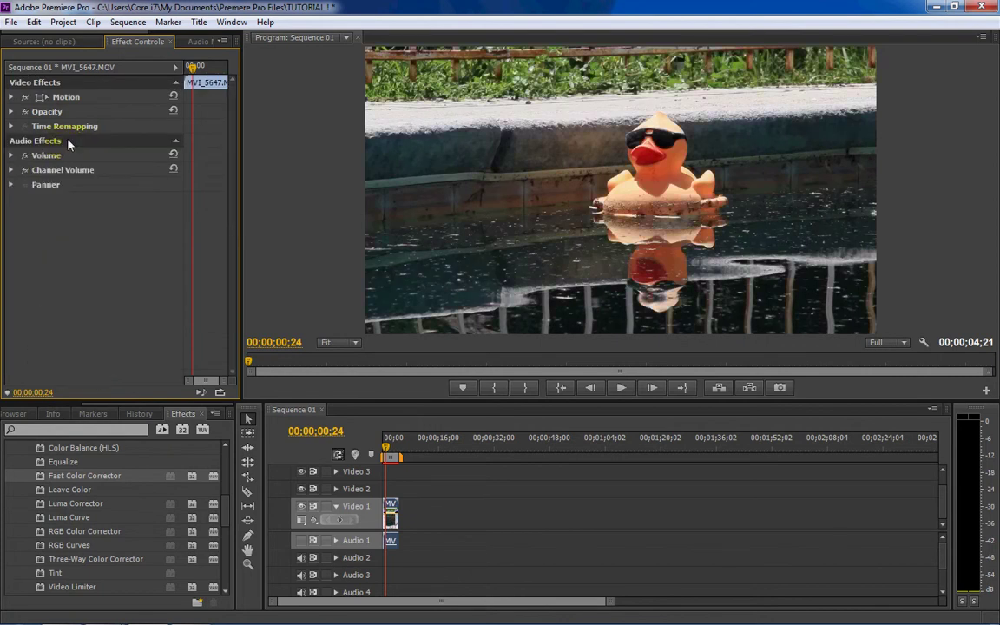
drag(224, 507, 223, 524)
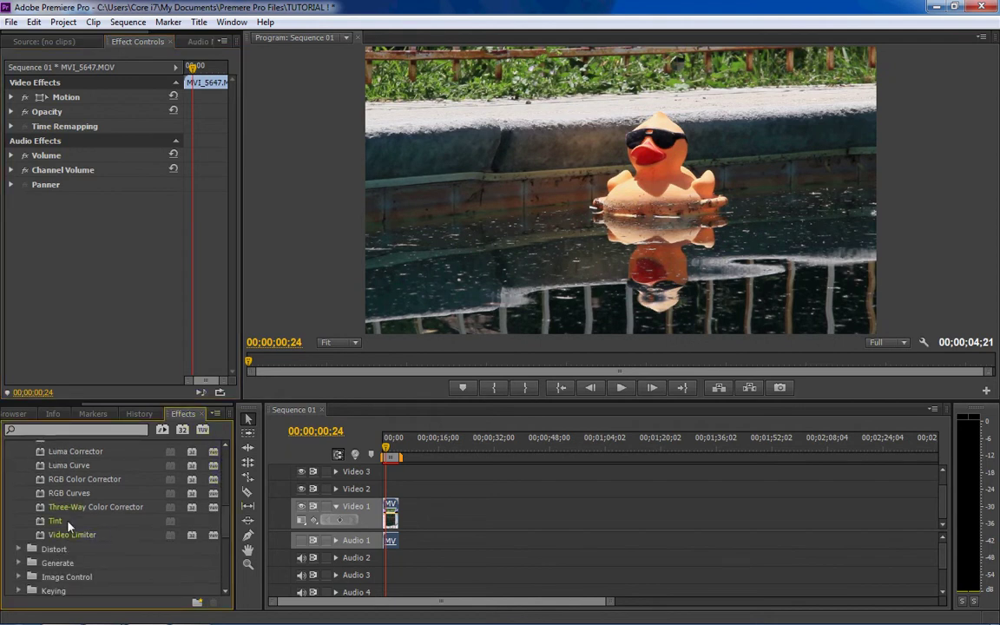
drag(39, 528, 390, 518)
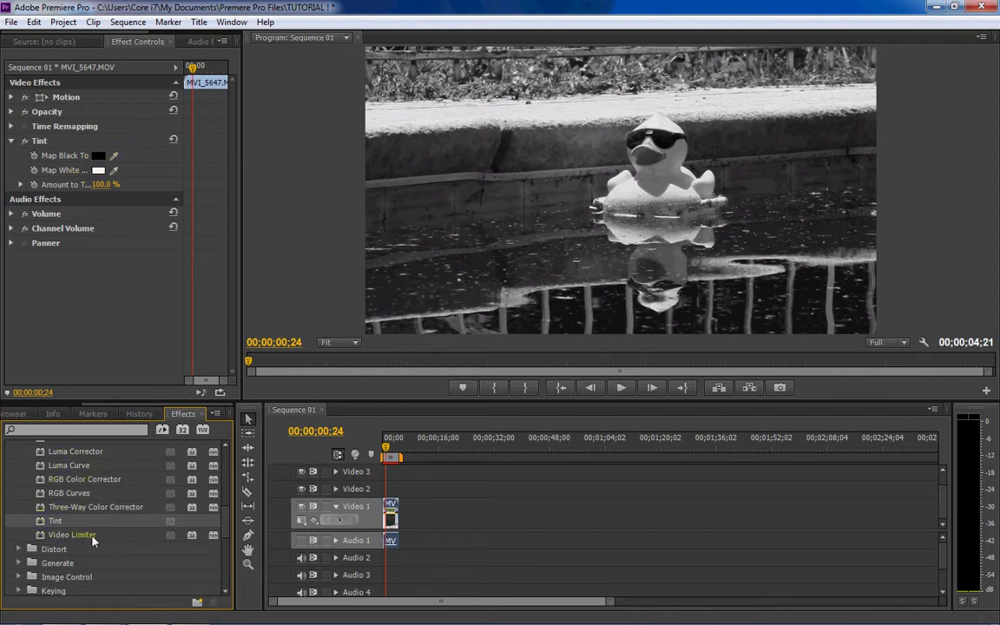
mouse_move(230, 531)
mouse_down()
mouse_move(230, 491)
mouse_move(230, 525)
mouse_up()
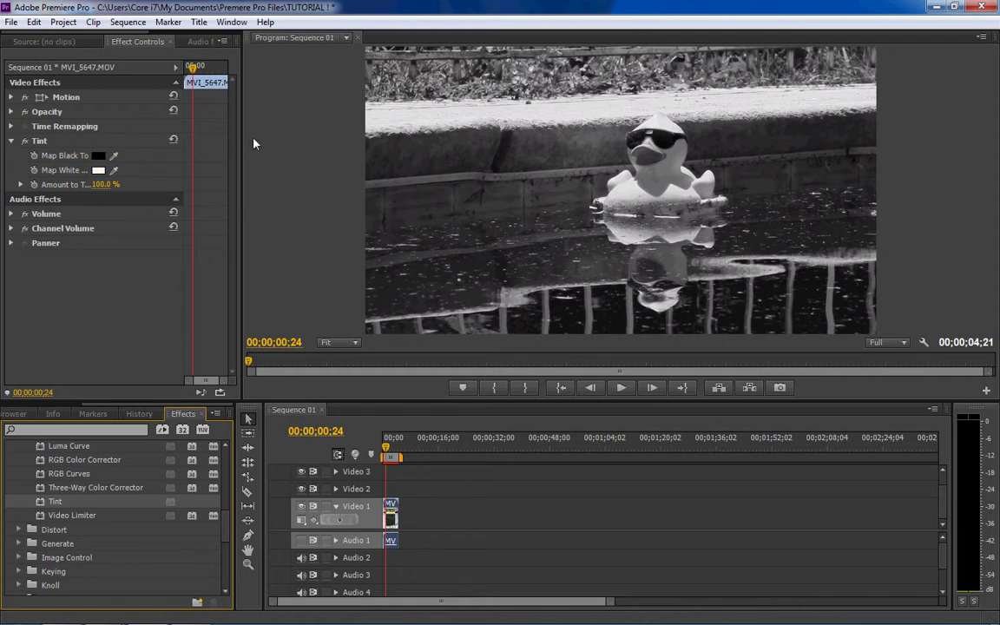
- Keep Tint's Map Black unchanged, try a deep blue for Map White, and lower the amount
click(99, 157)
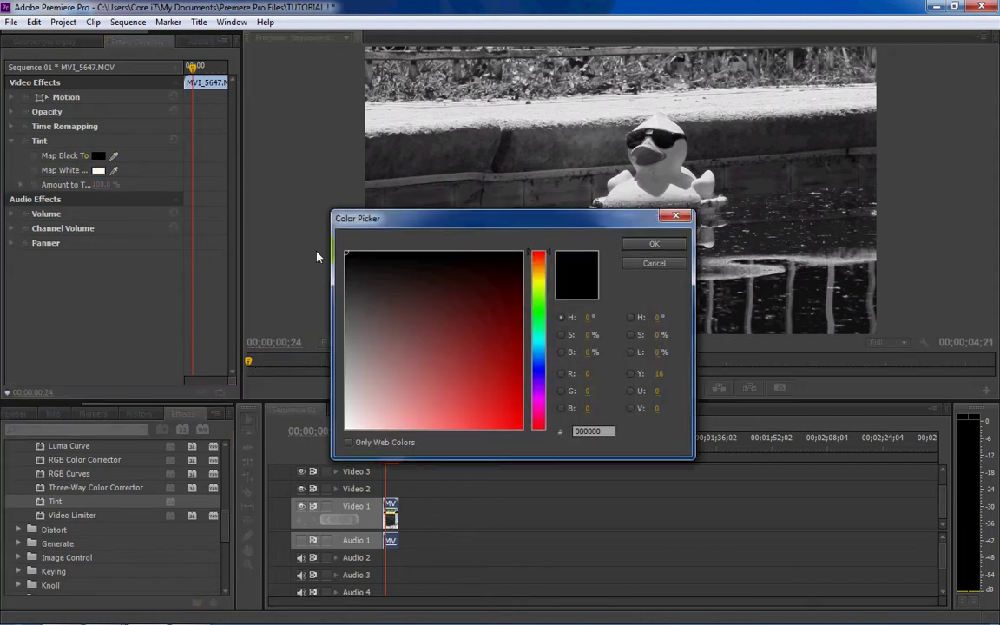
click(646, 244)
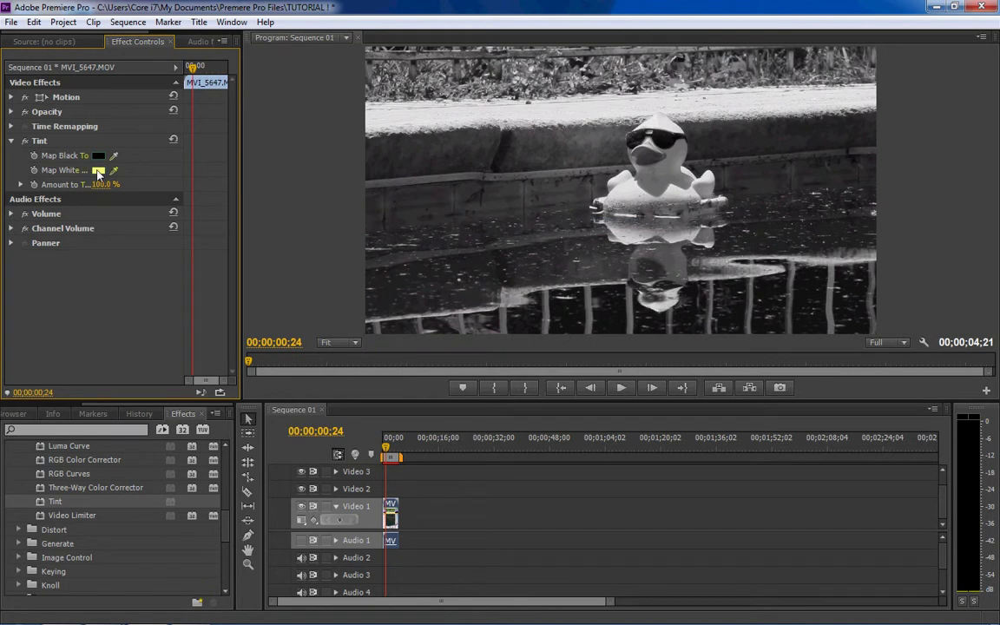
click(98, 171)
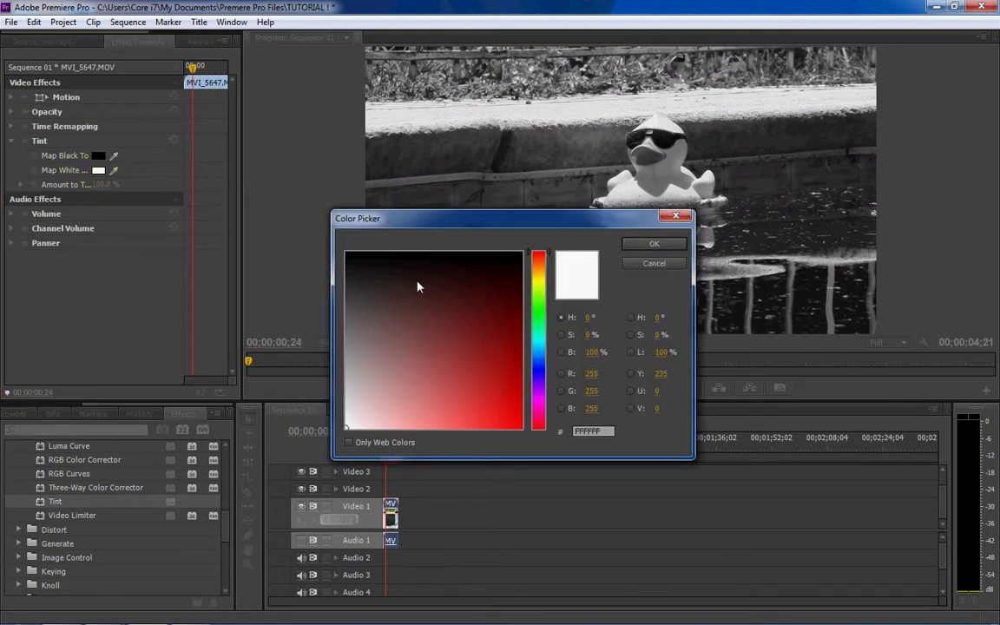
click(538, 362)
drag(455, 388, 565, 448)
click(649, 243)
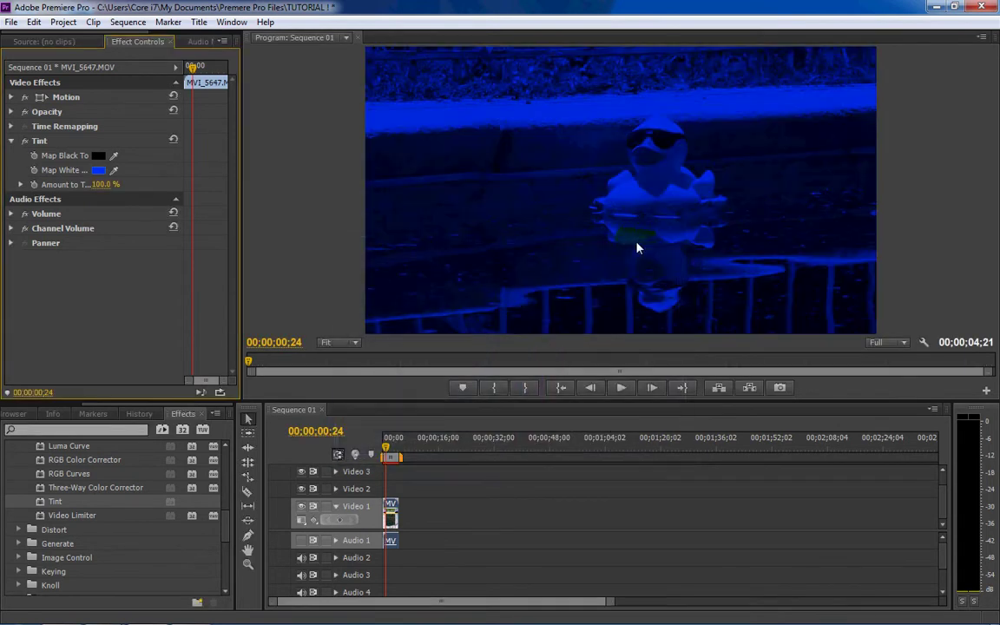
drag(101, 192, 74, 169)
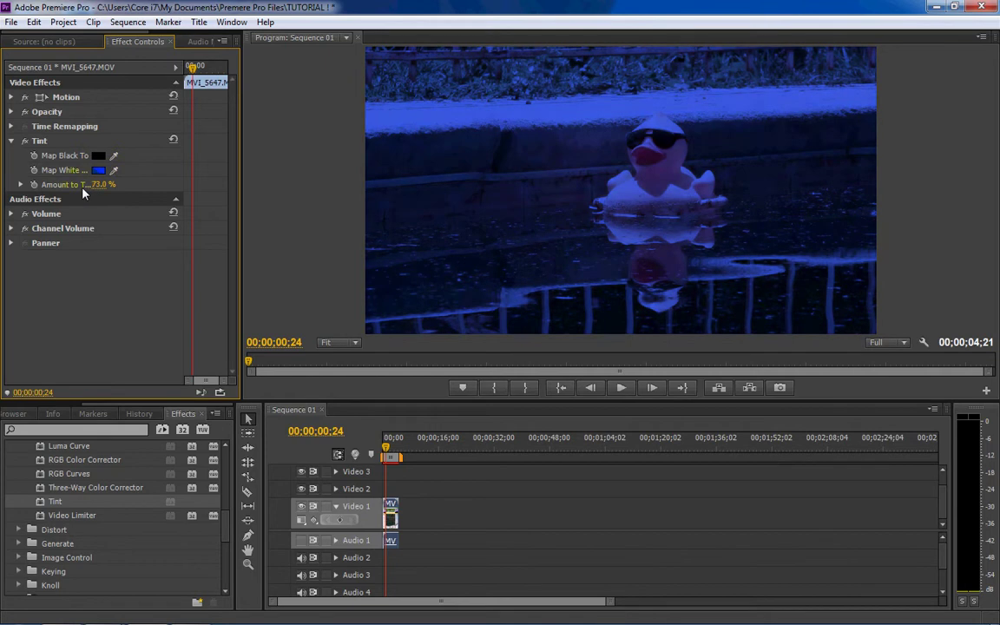
- Try red, then green, as Tint's Map White colour
click(98, 170)
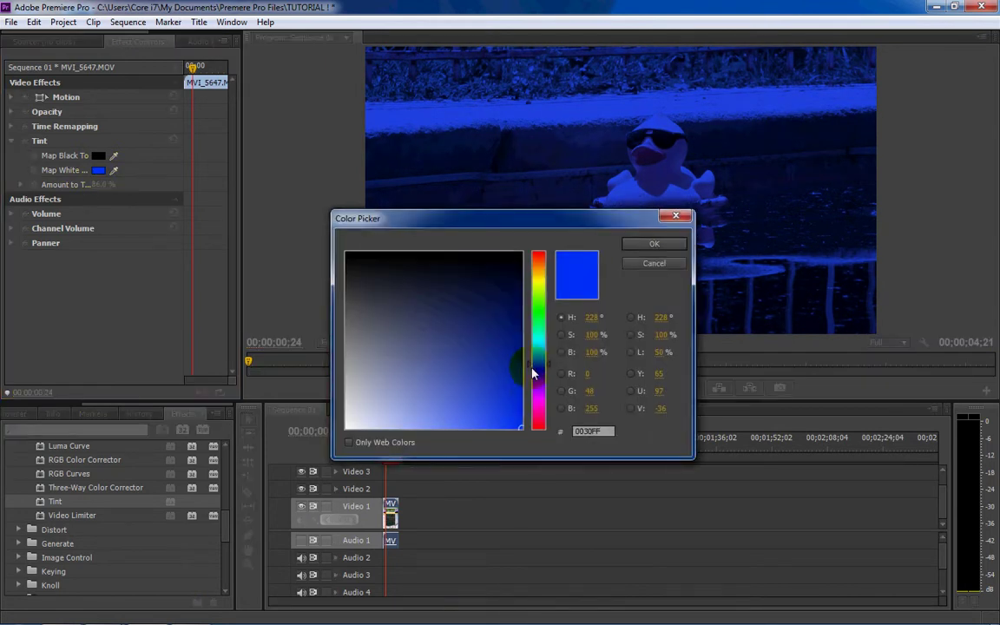
drag(533, 373, 536, 425)
click(653, 244)
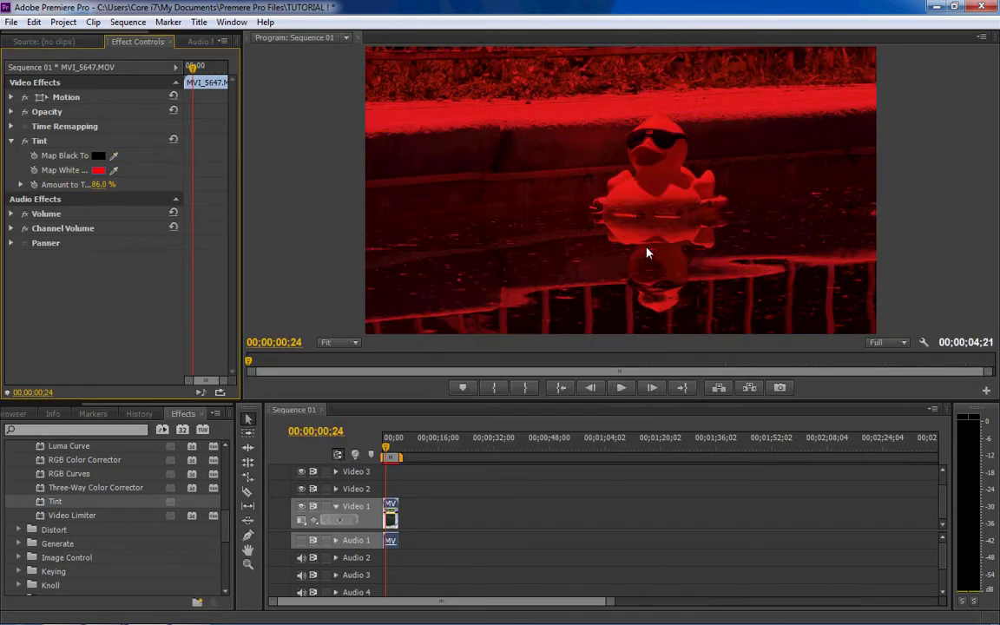
click(98, 170)
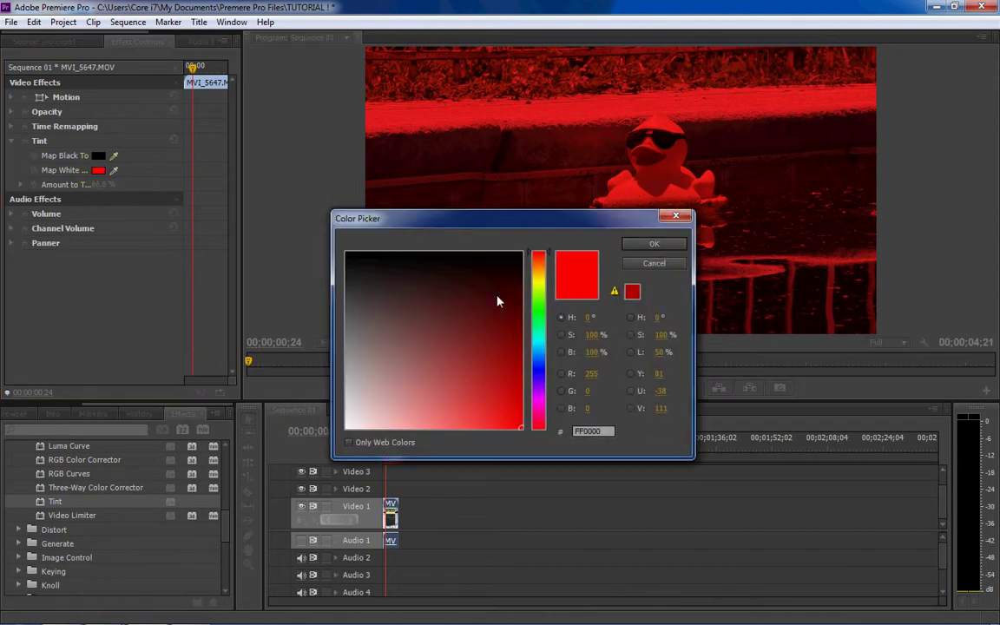
click(539, 306)
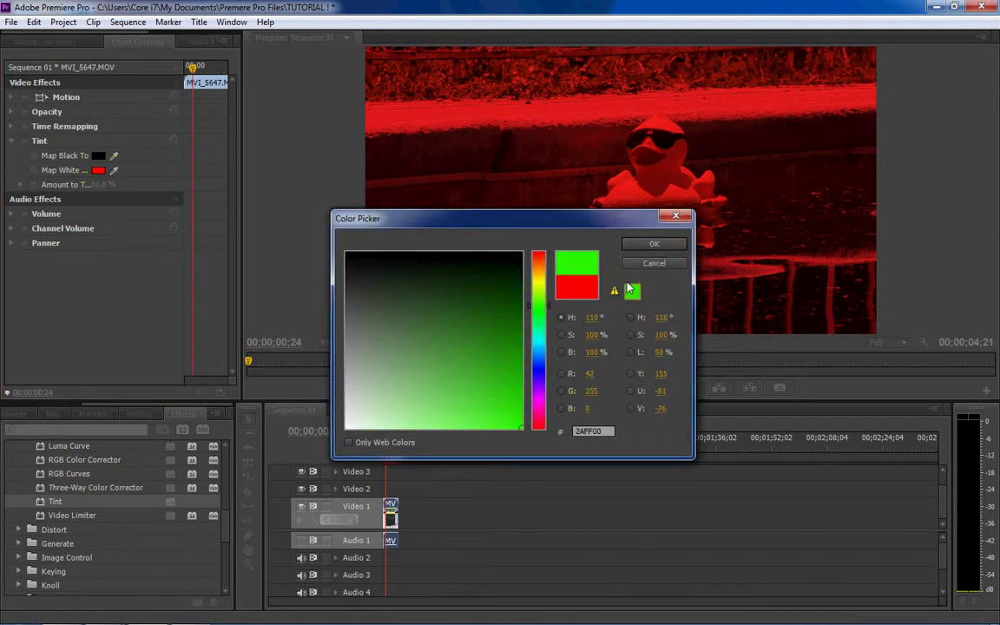
click(642, 246)
- Set Amount to Tint to 100% and Map White to pure white (FFFFFF)
drag(388, 463, 388, 462)
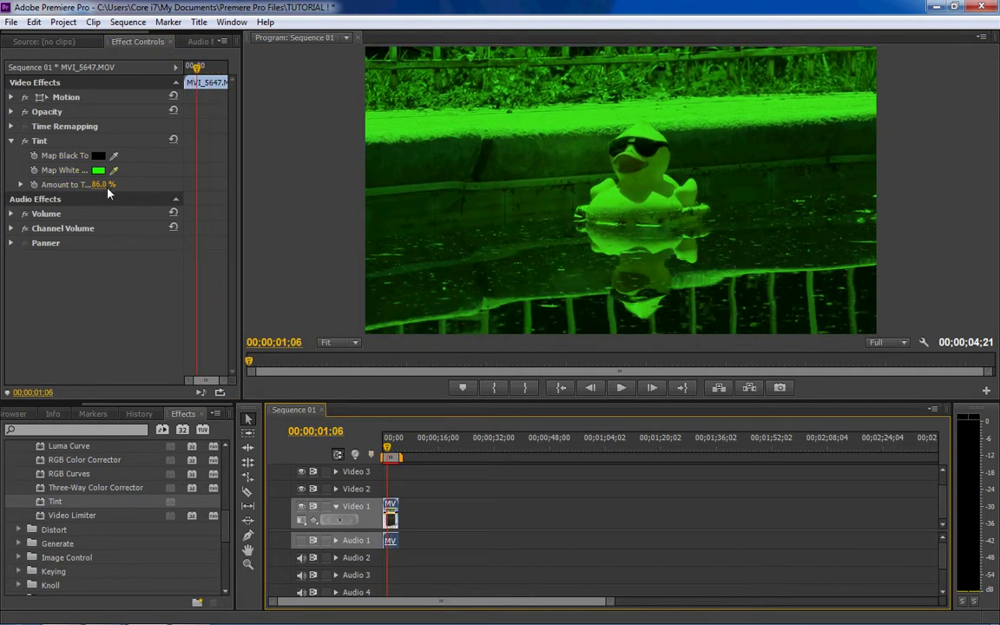
mouse_move(104, 184)
mouse_down()
mouse_move(121, 184)
mouse_move(100, 186)
mouse_up()
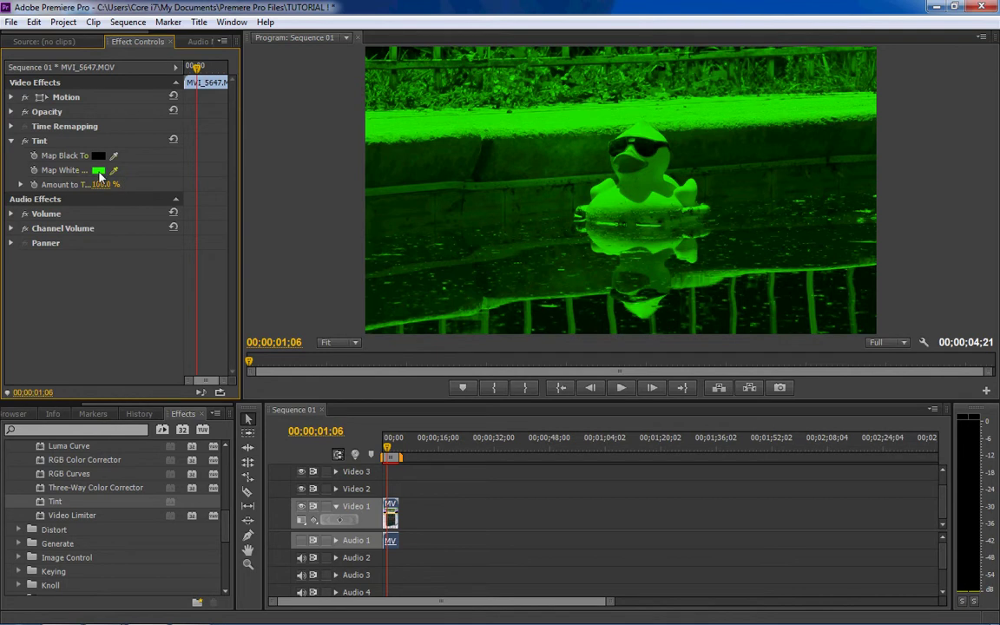
click(99, 171)
click(347, 427)
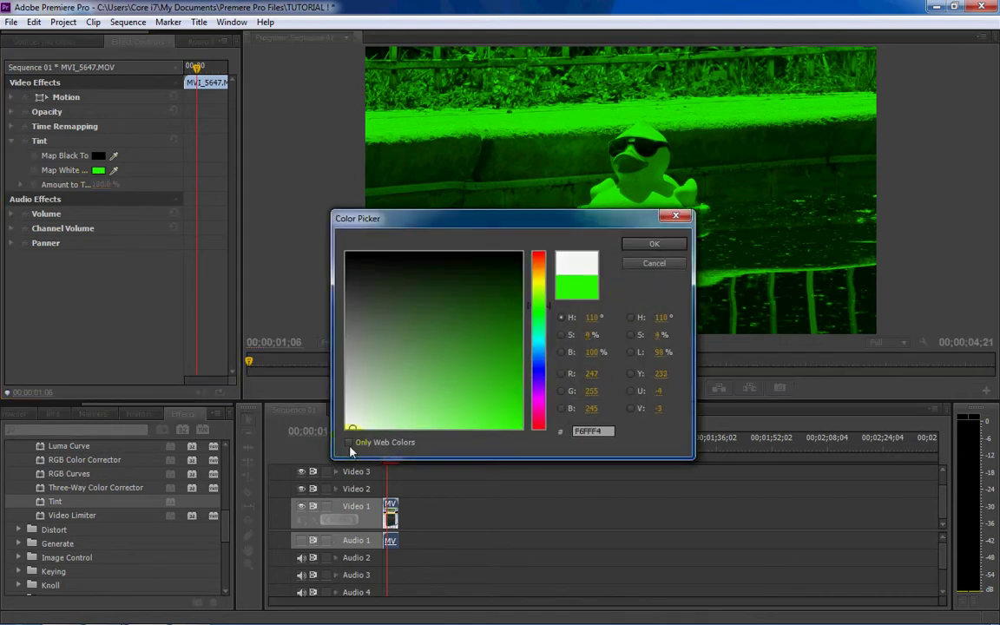
click(655, 245)
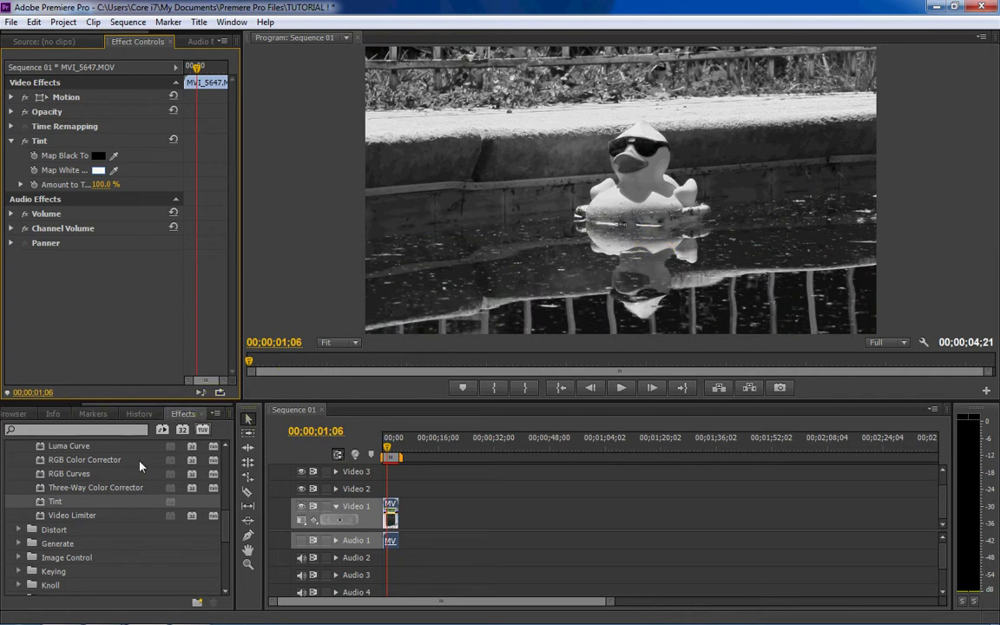
- Apply RGB Curves from Color Correction to the duck clip, below Tint
scroll(207, 477, up, 5)
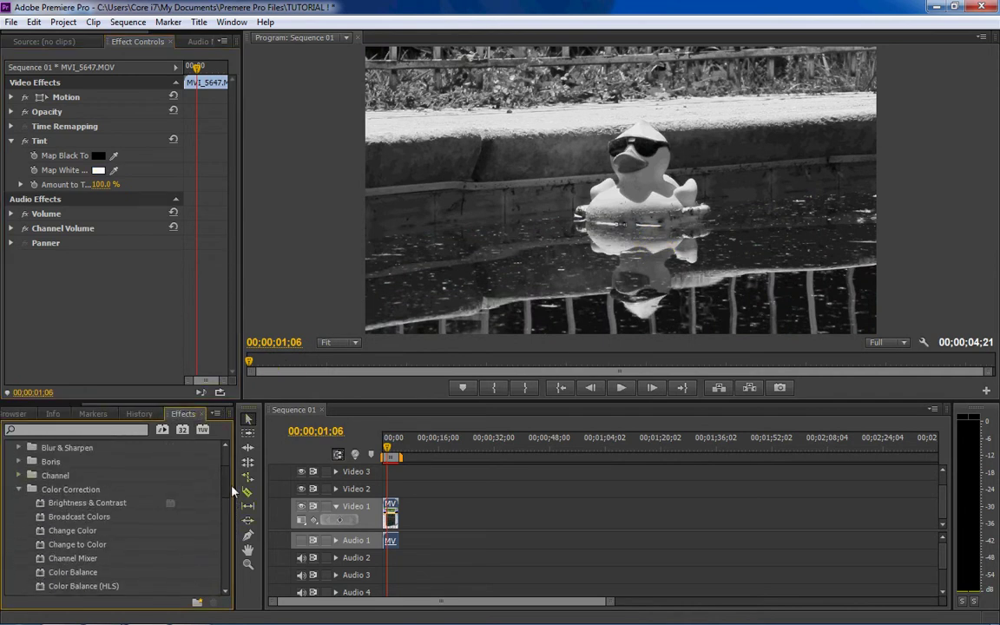
click(19, 490)
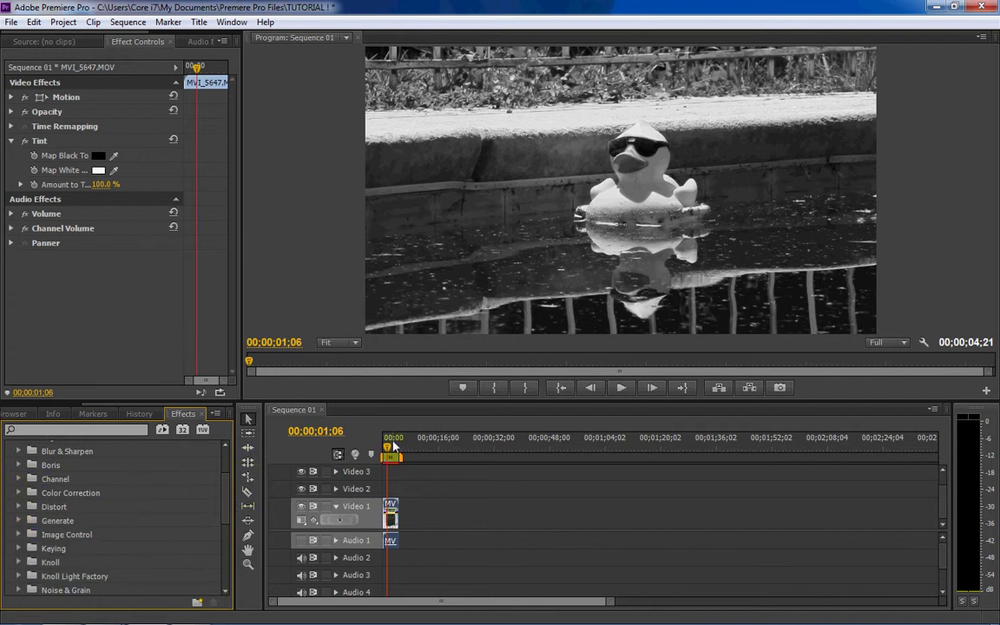
scroll(201, 469, up, 3)
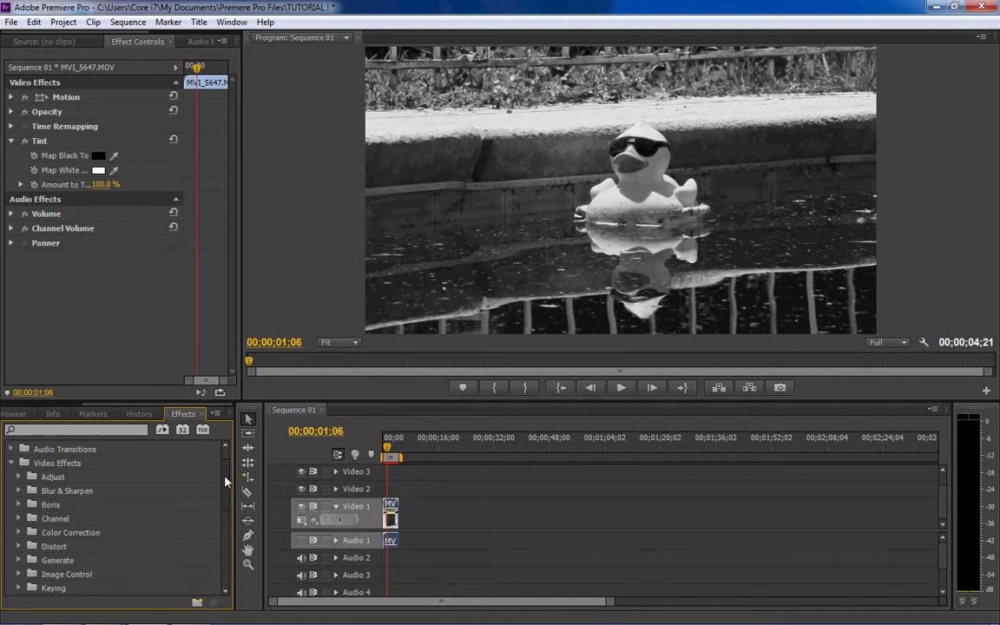
click(19, 507)
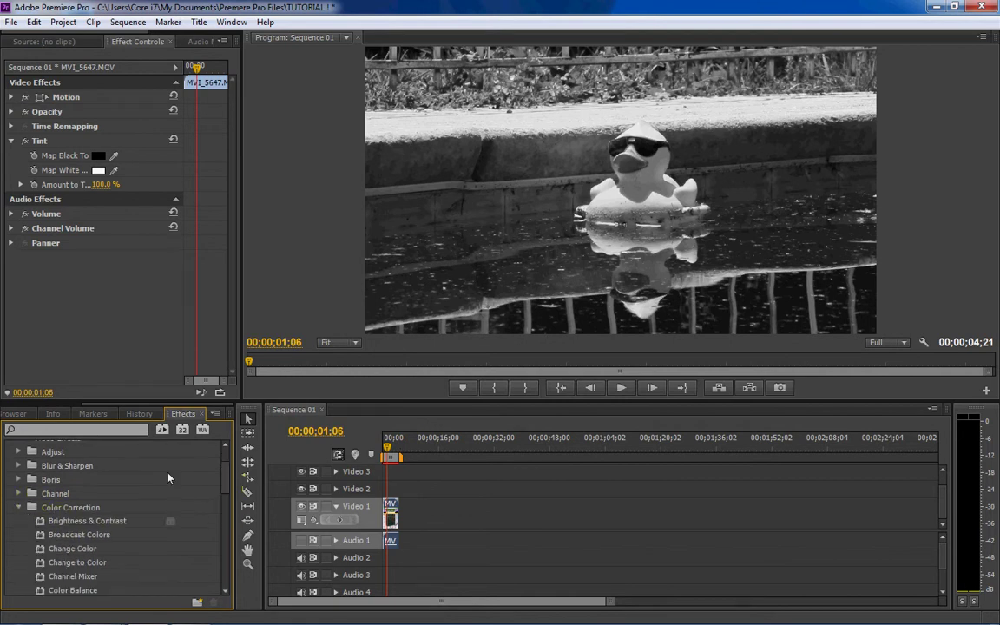
drag(226, 476, 228, 509)
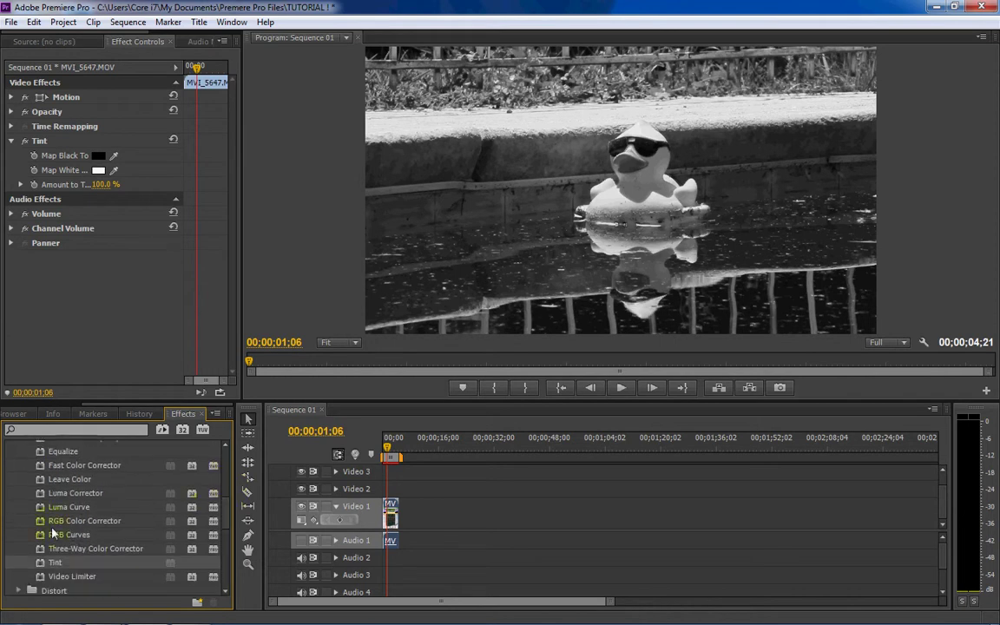
drag(89, 543, 392, 516)
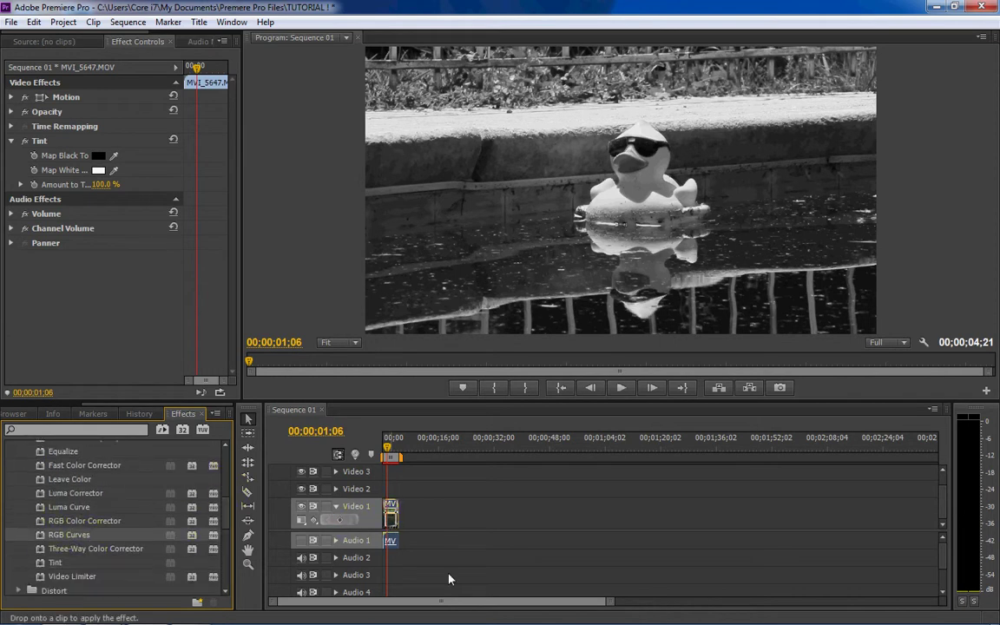
scroll(210, 200, down, 1)
drag(82, 269, 42, 317)
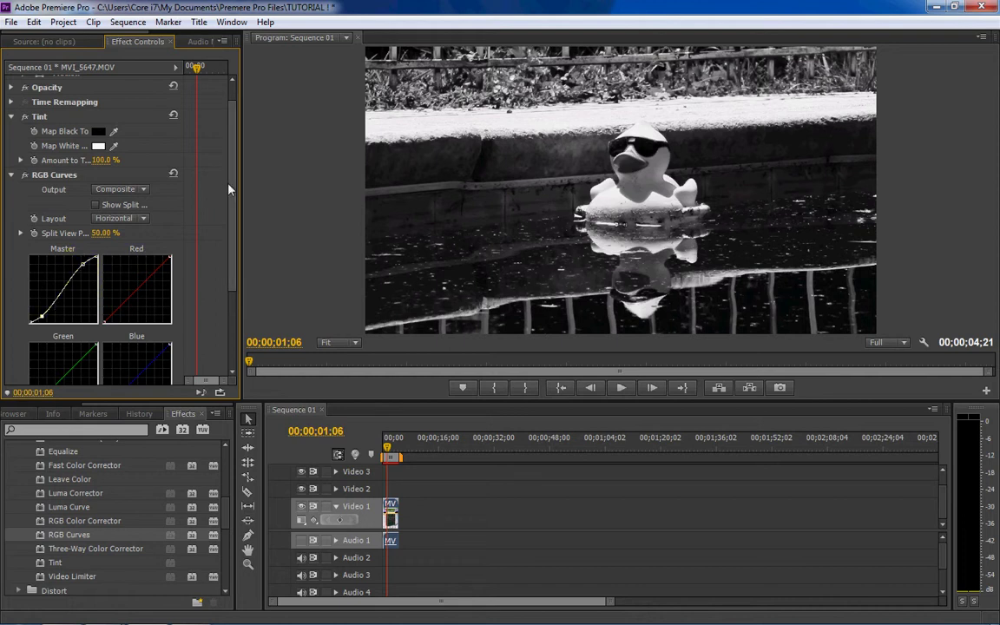
- Scrub through the clip to check the S-curve contrast, then collapse the RGB Curves settings
scroll(210, 141, down, 3)
scroll(233, 198, up, 3)
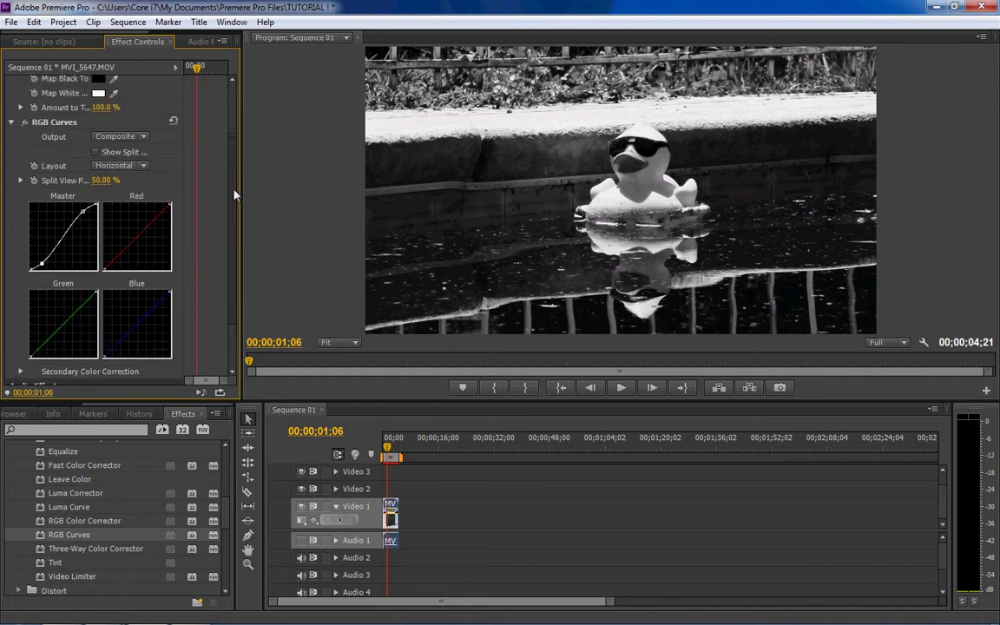
click(386, 453)
drag(387, 453, 384, 454)
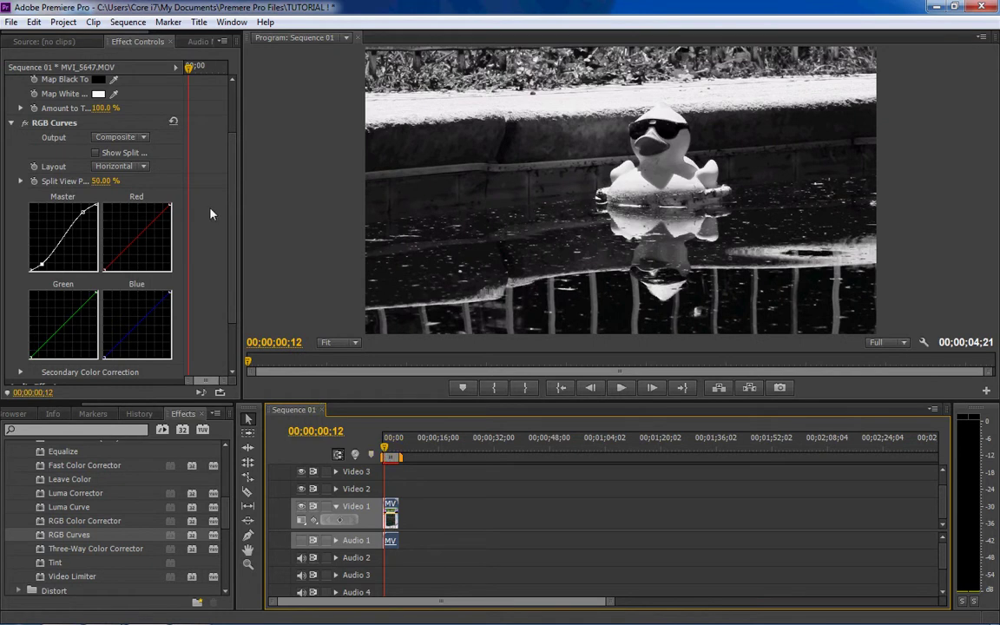
click(12, 122)
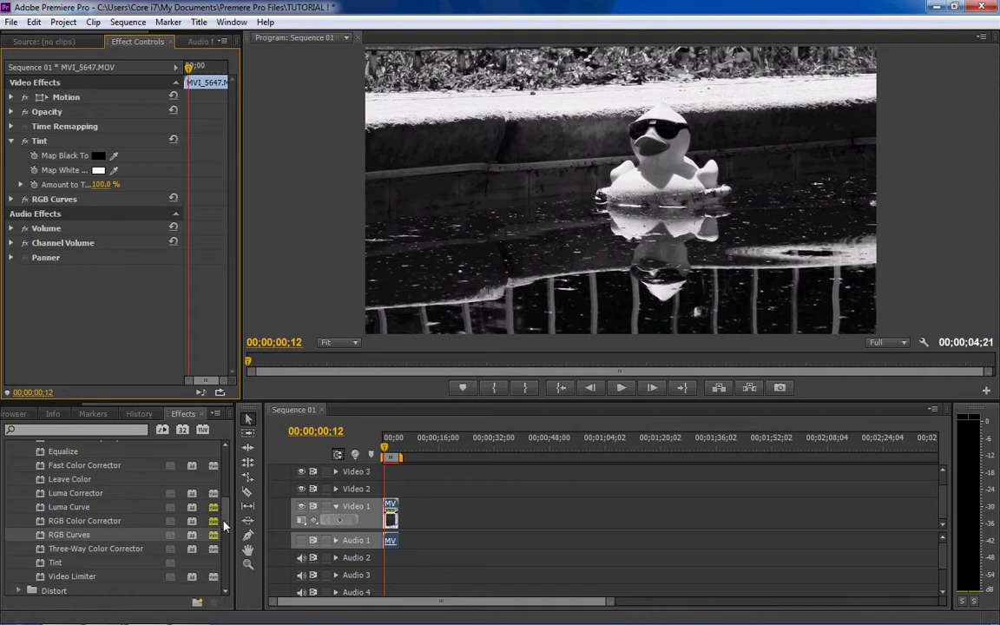
- Find 'noise' in Effects, apply Noise at 11% Amount, and return the playhead to the start
scroll(220, 526, up, 1)
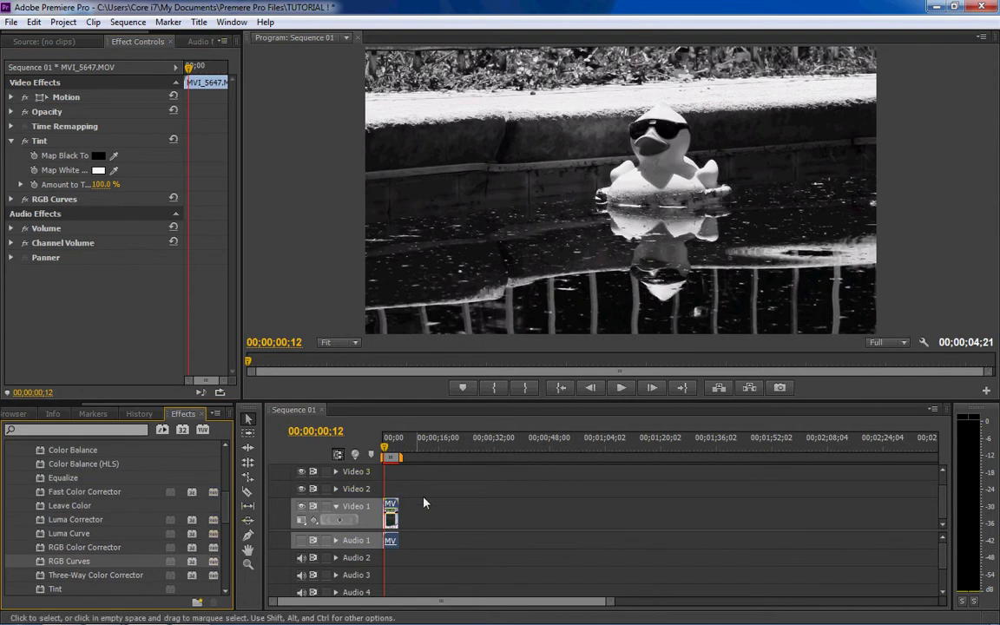
scroll(230, 492, up, 4)
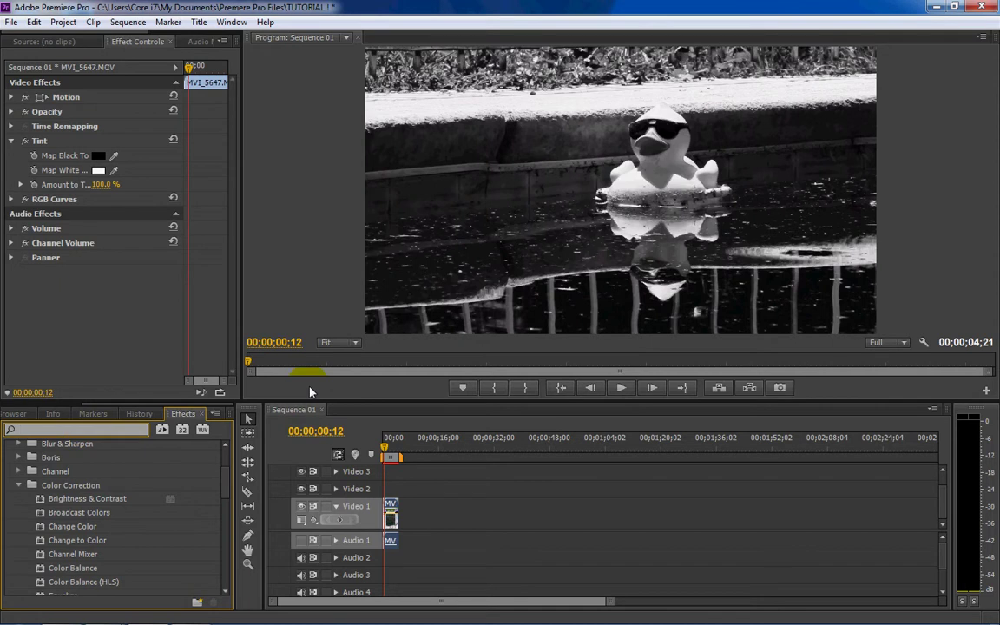
text(noise)
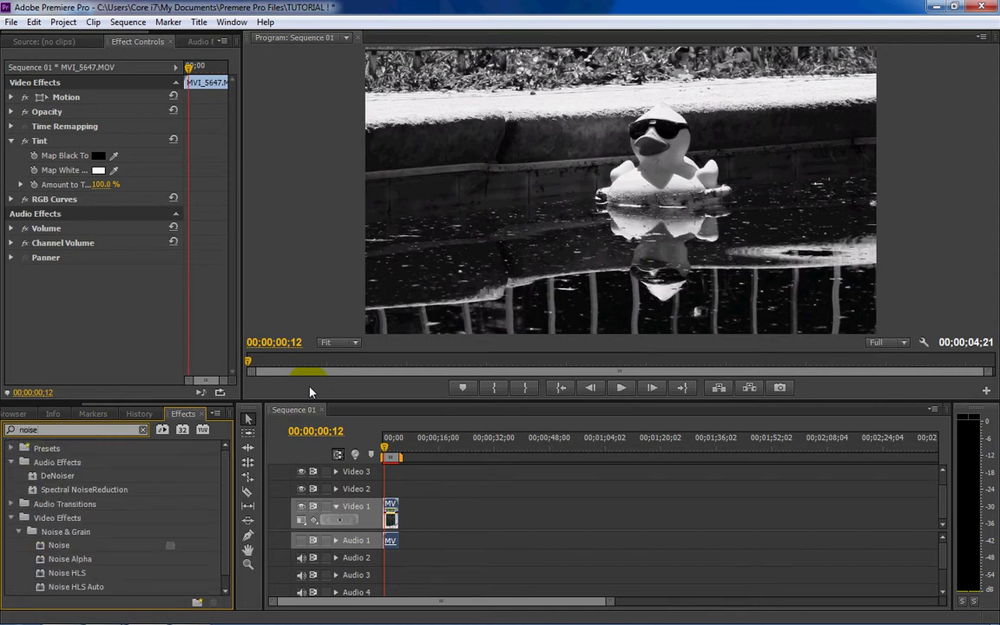
drag(59, 545, 392, 516)
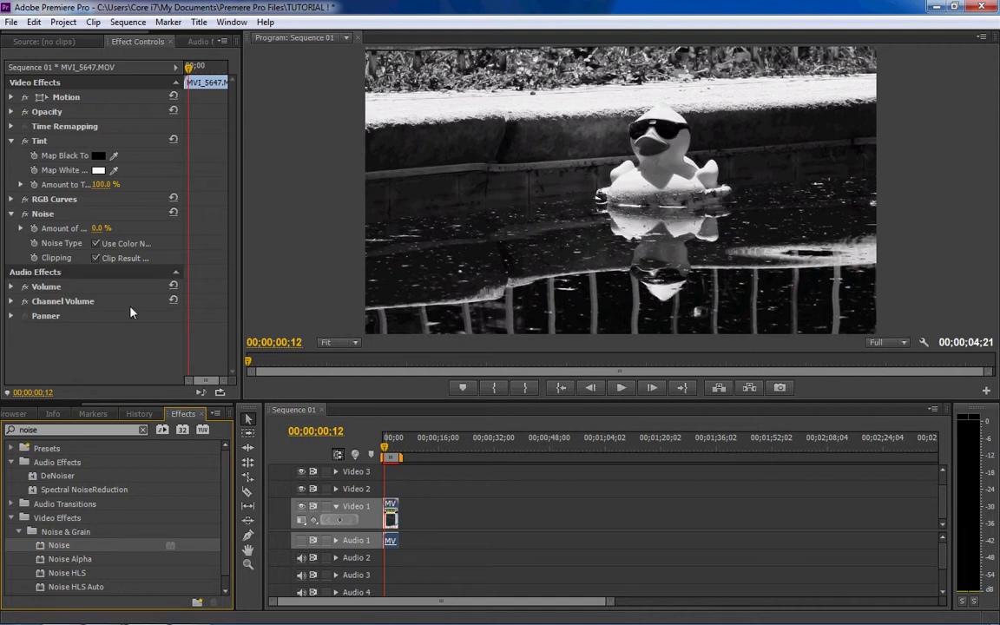
drag(90, 230, 112, 230)
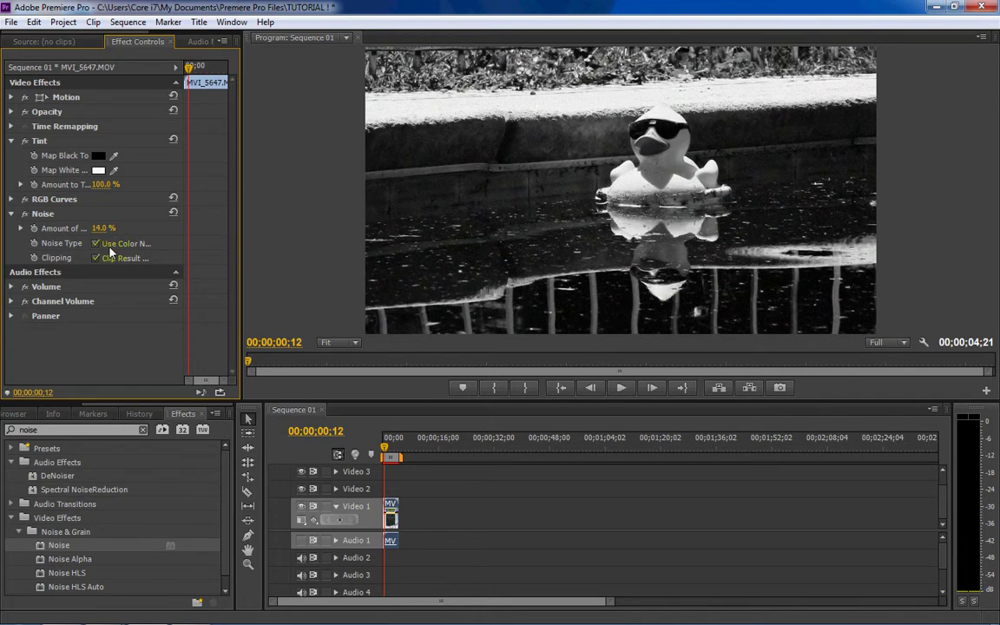
drag(103, 234, 92, 212)
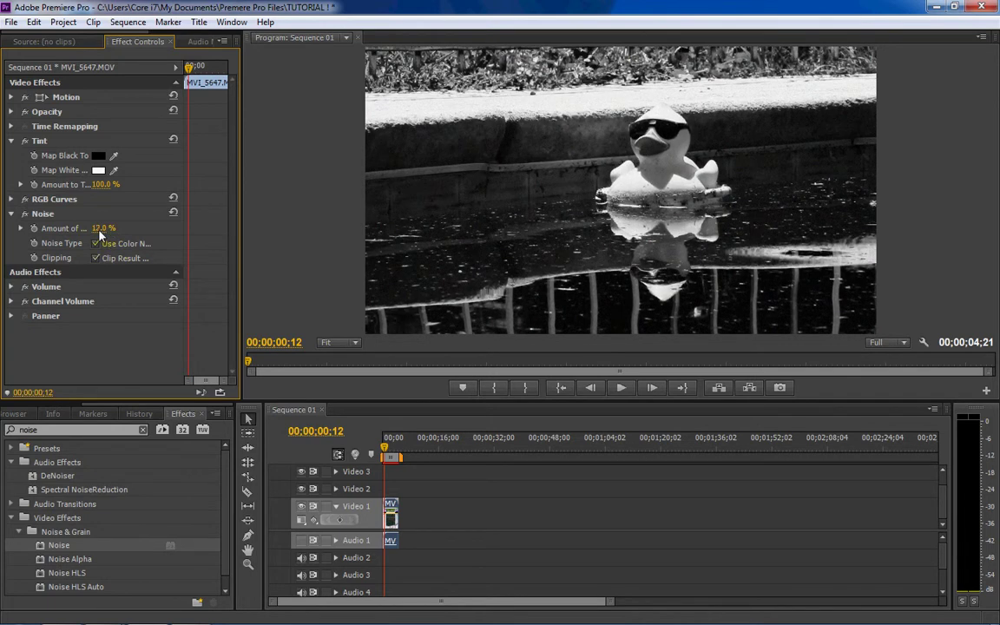
drag(389, 456, 379, 458)
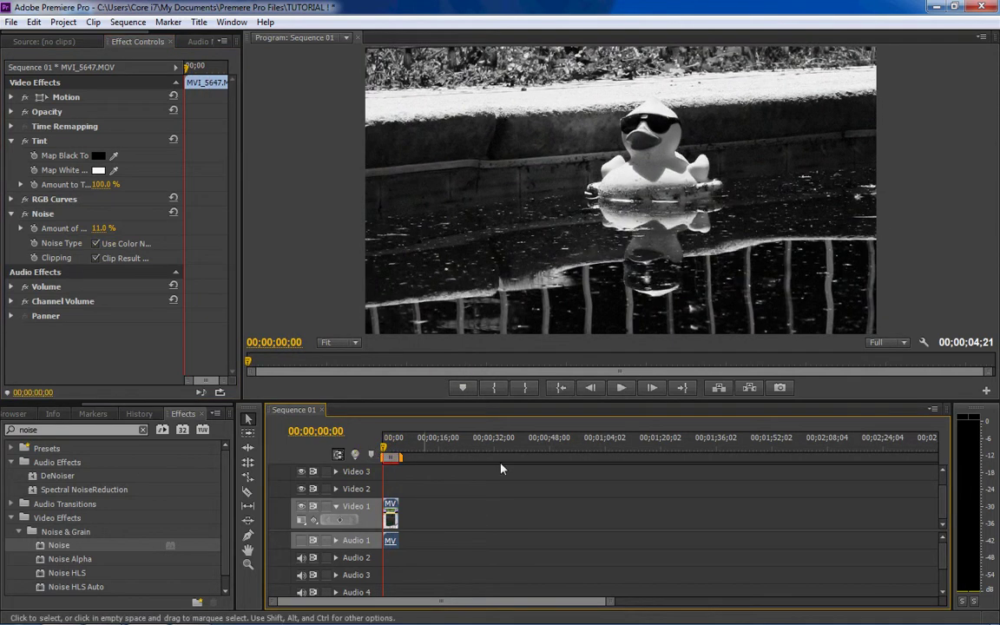
- Render Sequence 01's preview, all 141 frames, with Enter and wait for it to finish
key(Return)
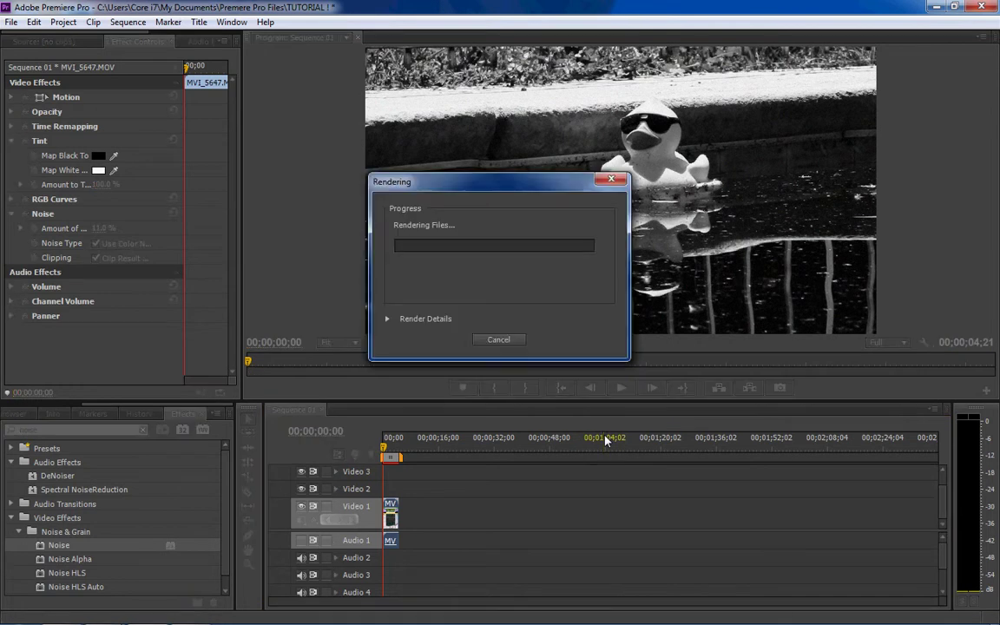
mouse_move(103, 611)
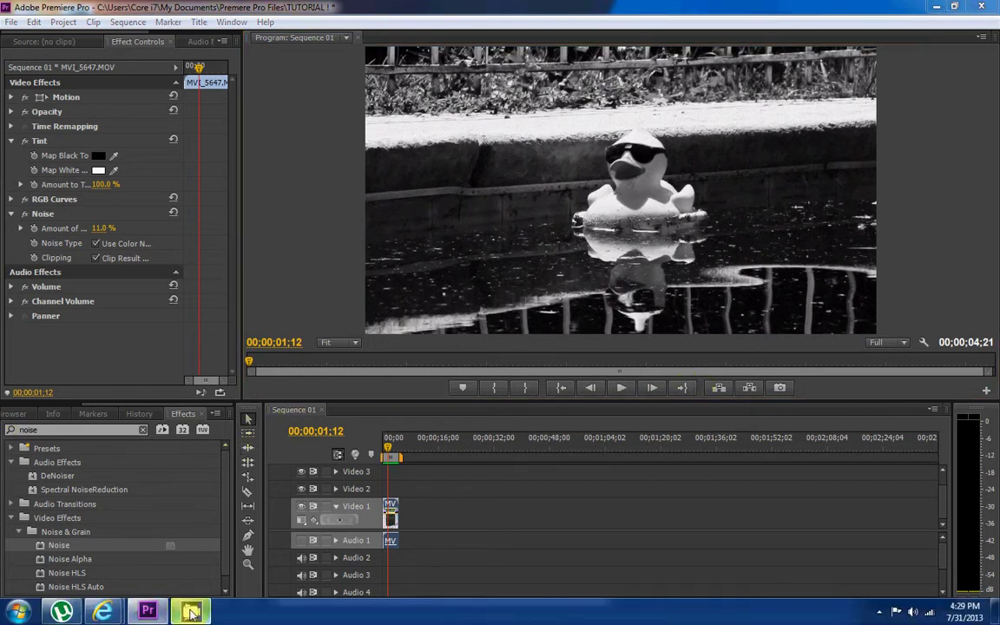
click(879, 612)
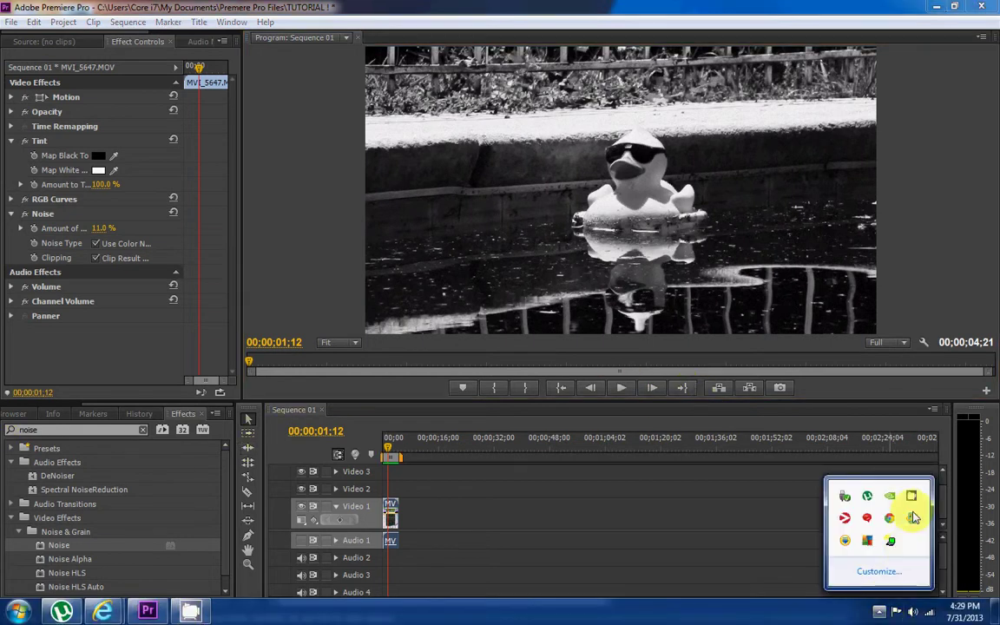